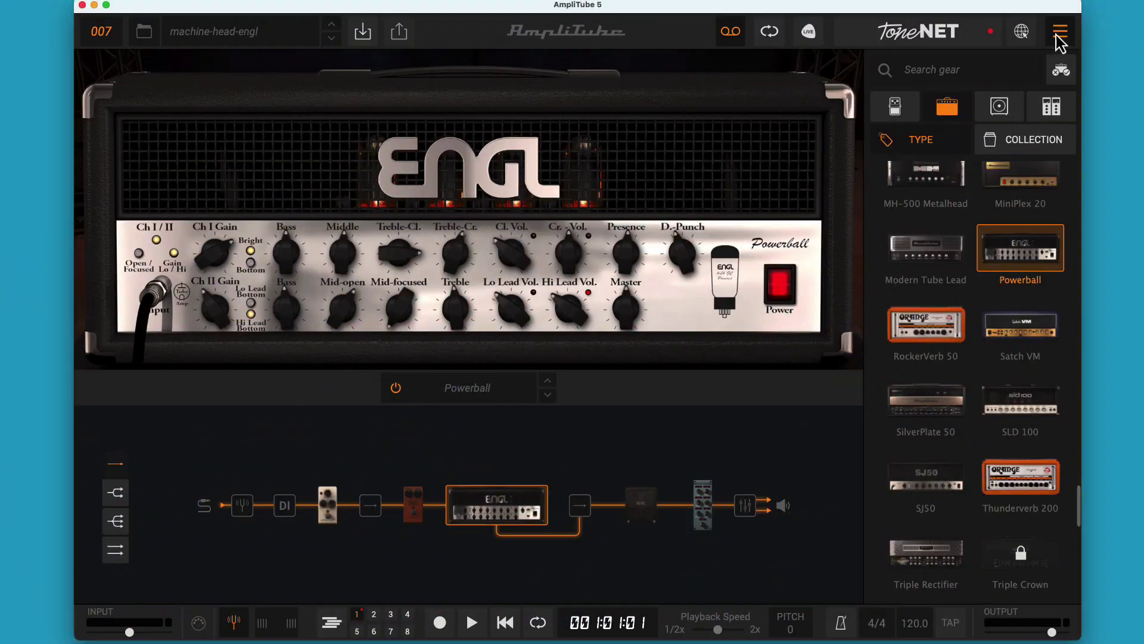
In Audio/MIDI settings, route In 2 to the left input channel, keeping right on In 1
left_click(1058, 34)
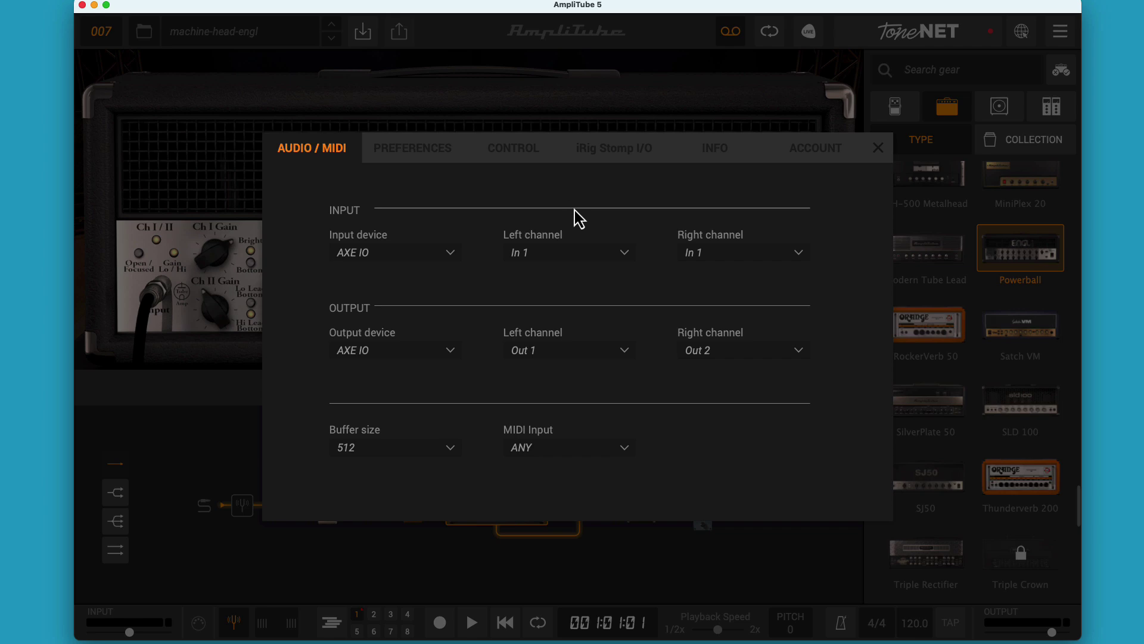
left_click(621, 255)
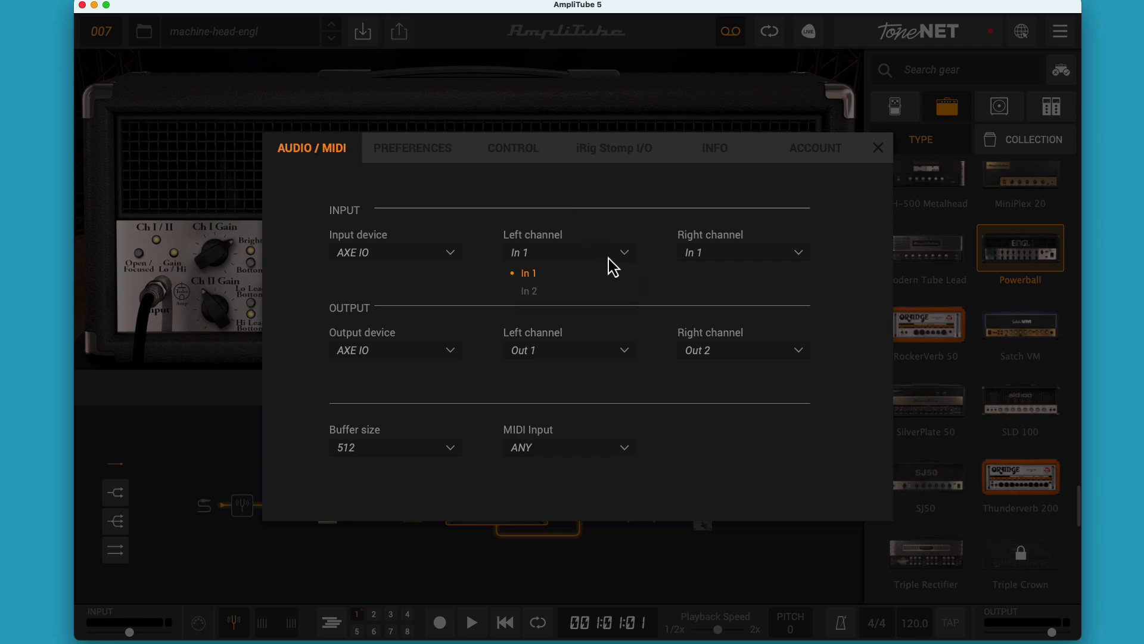
left_click(550, 295)
left_click(879, 148)
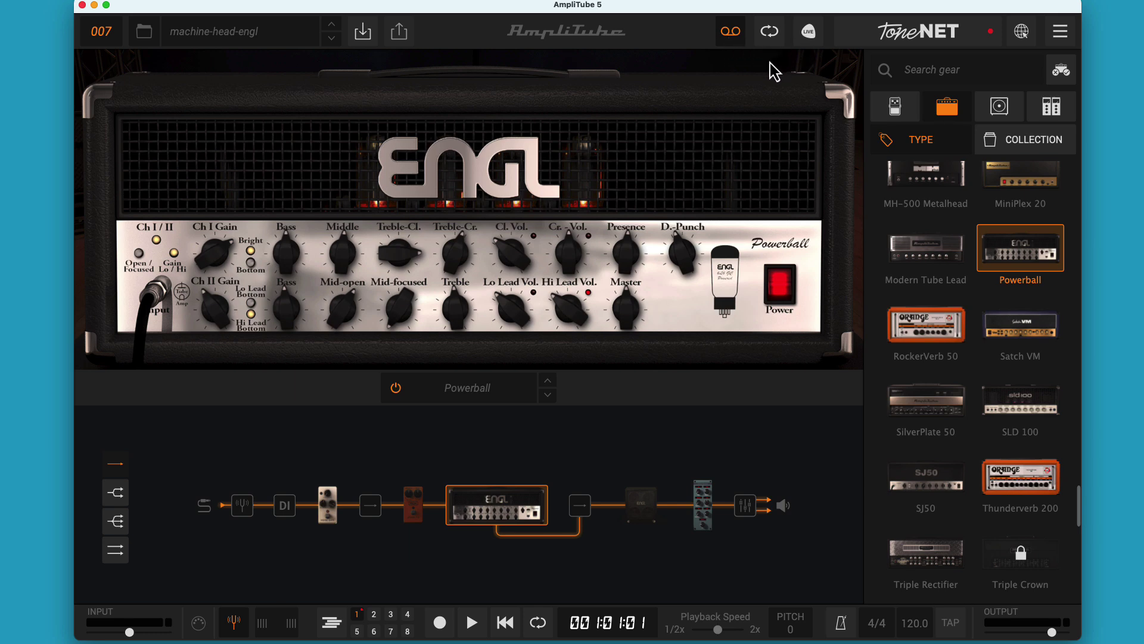
Show the multitrack recorder and cycle Track 1's input modes, leaving it on INPUT 2
left_click(332, 624)
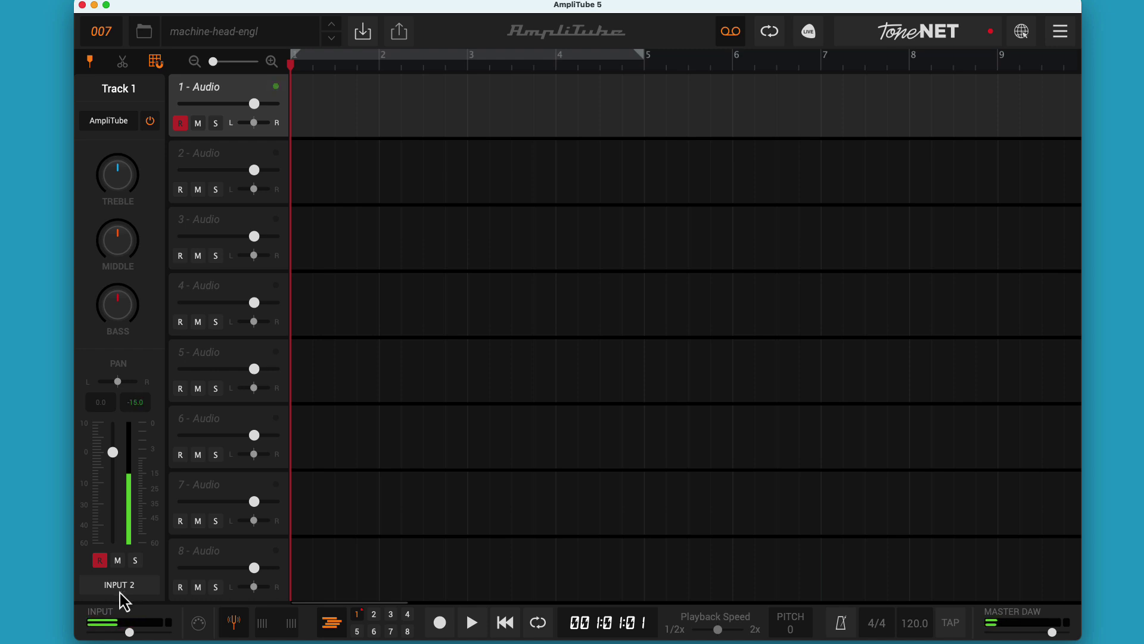
left_click(134, 589)
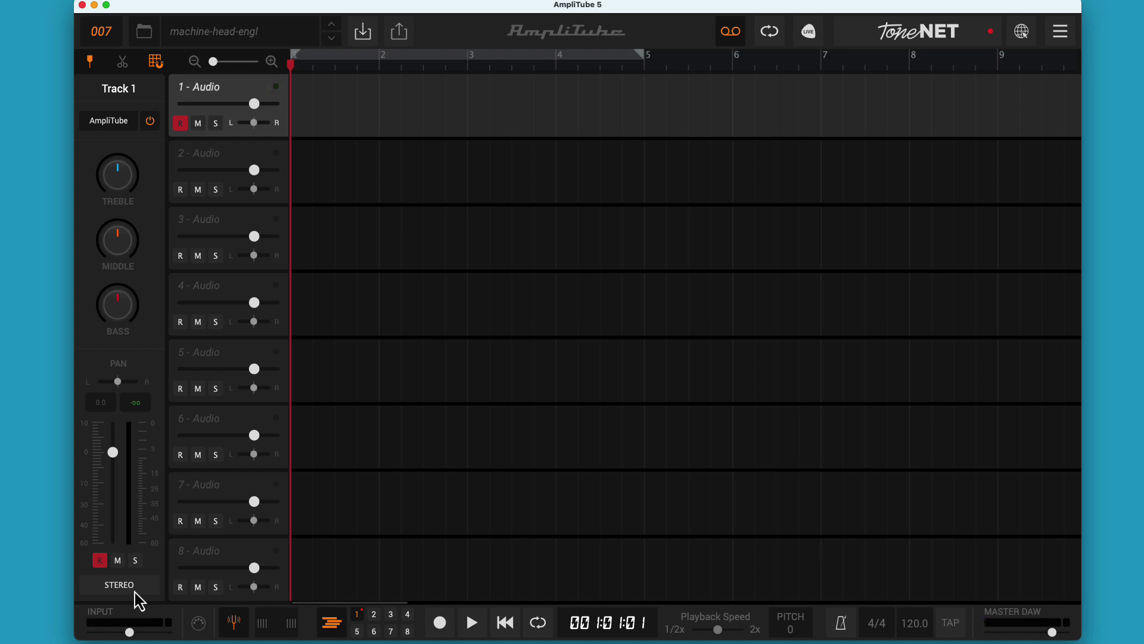
left_click(134, 589)
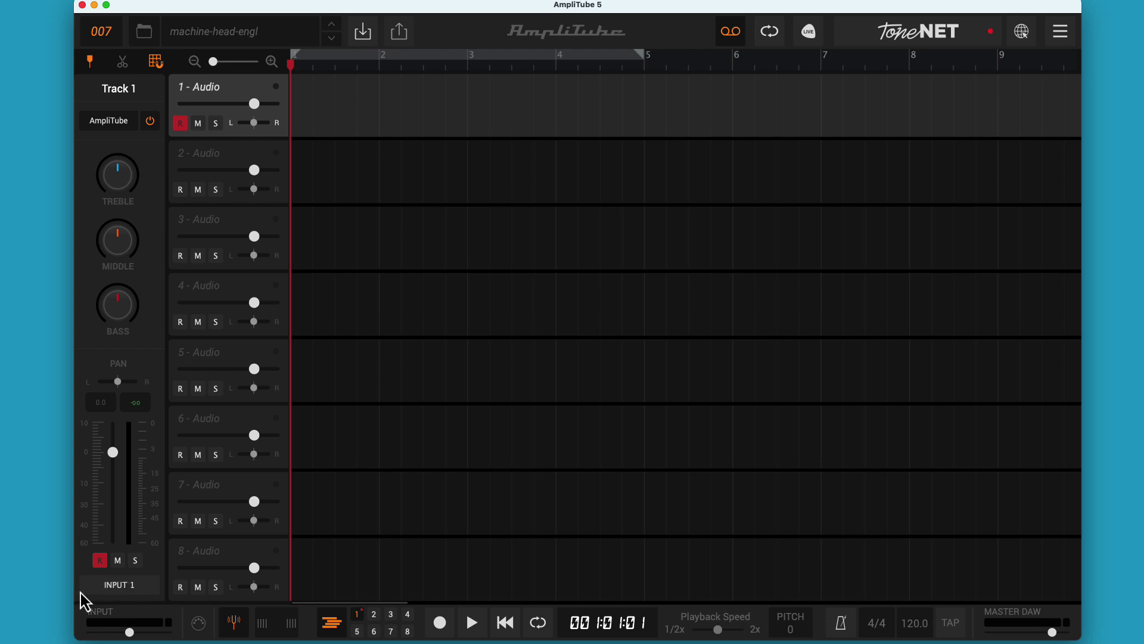
left_click(132, 590)
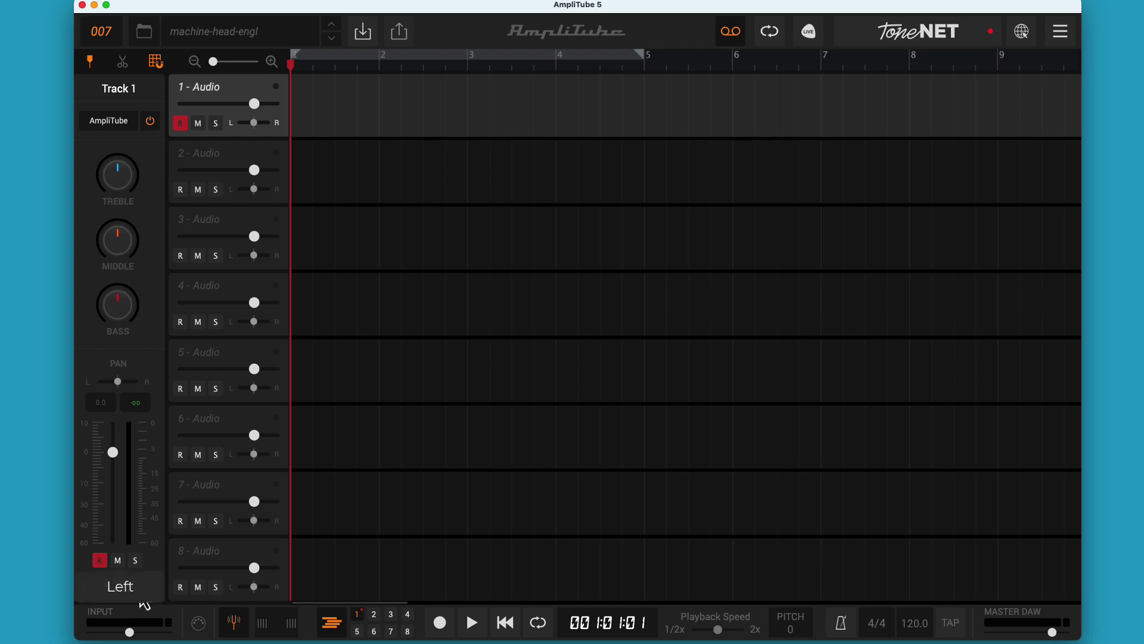
left_click(141, 590)
left_click(142, 590)
left_click(143, 596)
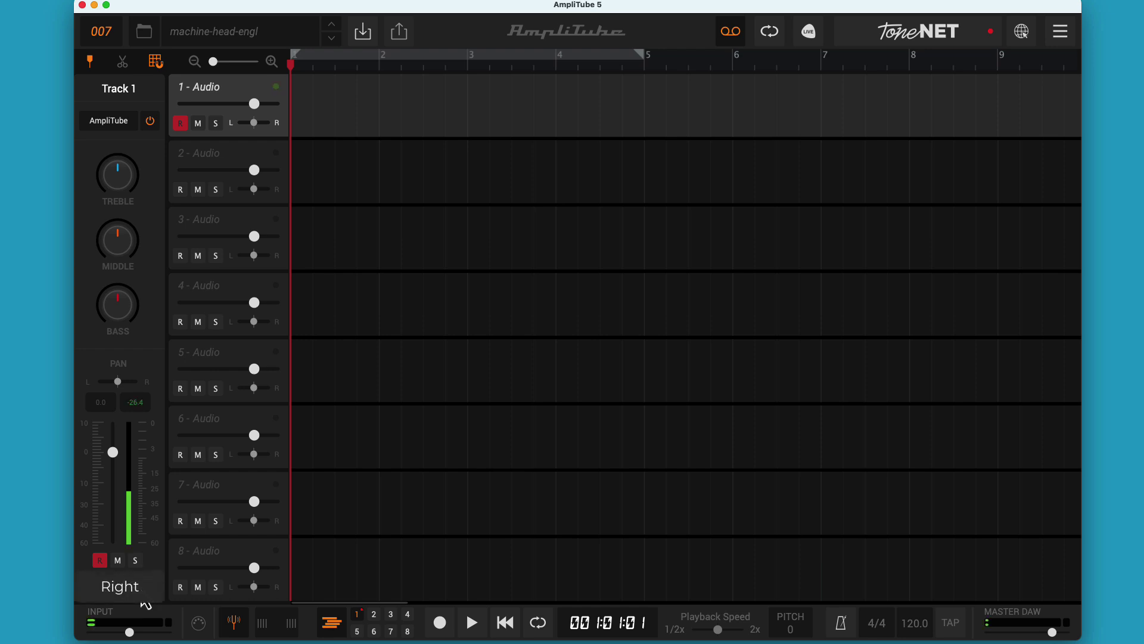
left_click(143, 594)
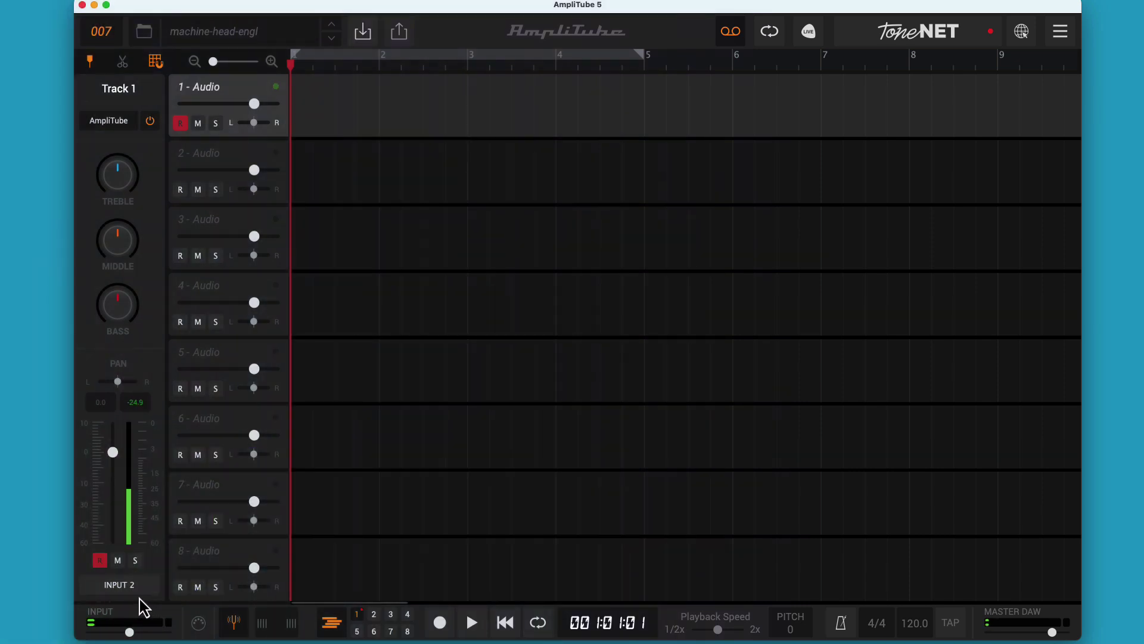
Set Track 1's input to STEREO and pan the track fully left to 100%L
left_click(139, 596)
left_click(133, 586)
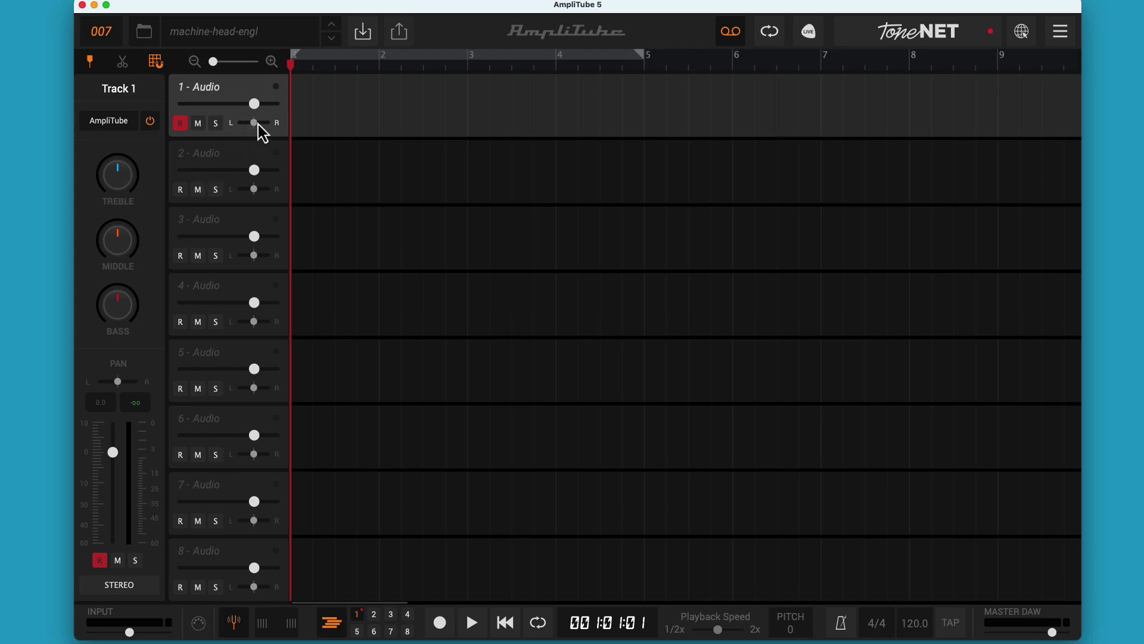
left_click_drag(254, 122, 231, 126)
Back in the rig view, enable dual-path routing to add a second amp path below the ENGL
left_click(332, 623)
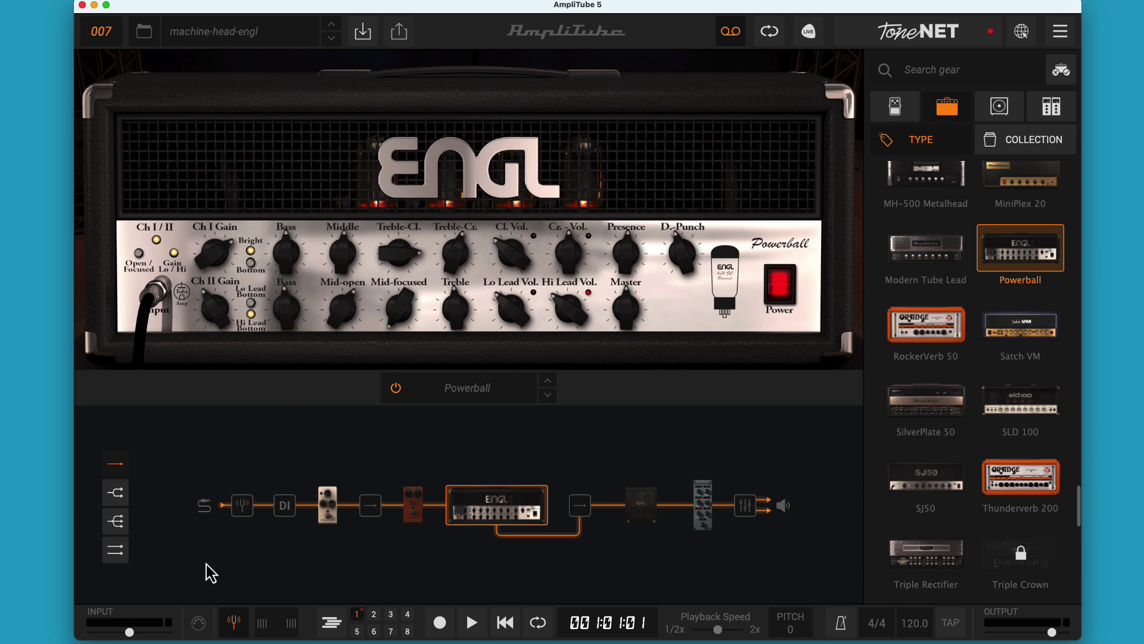
left_click(118, 559)
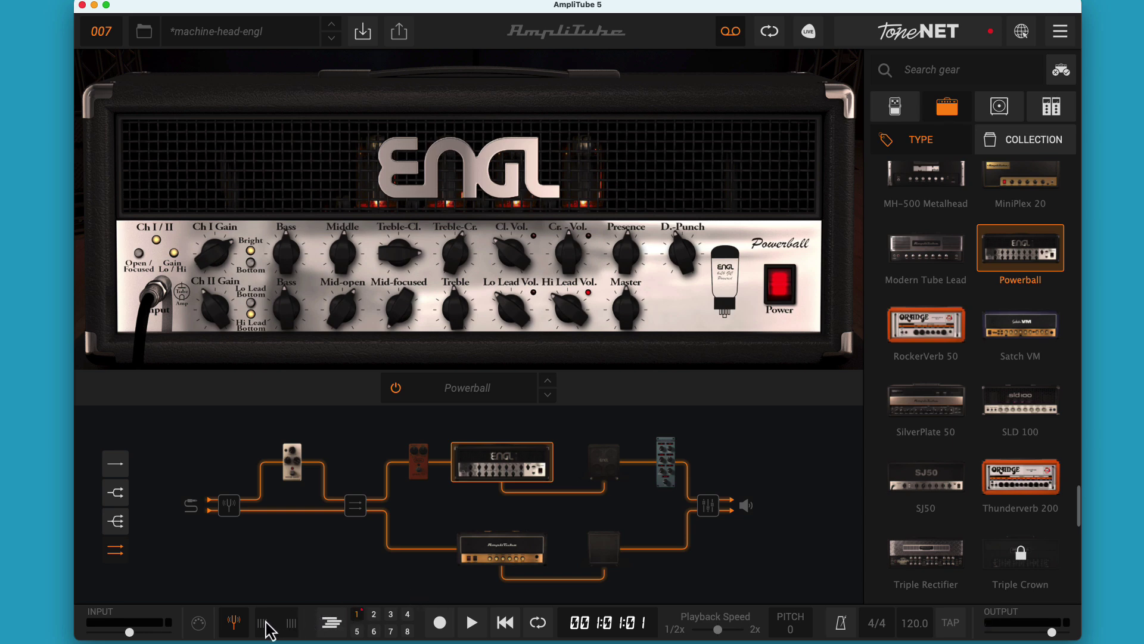
Change the left input channel from In 2 back to In 1 in Audio/MIDI settings
left_click(330, 623)
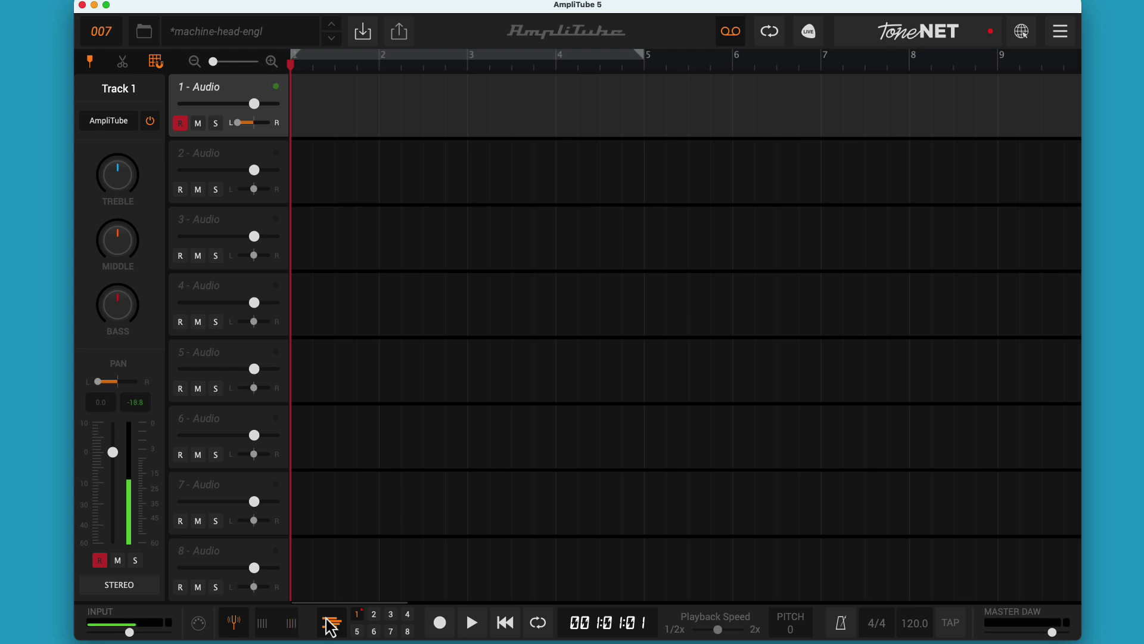
left_click(331, 623)
left_click(1062, 33)
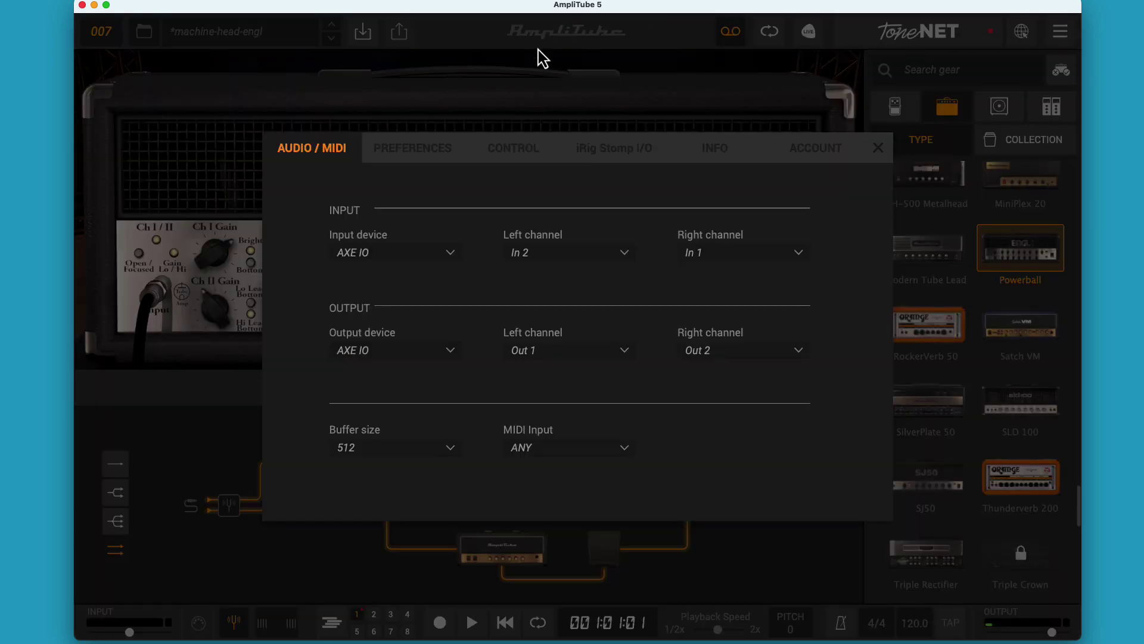
left_click(576, 261)
left_click(558, 274)
left_click(878, 149)
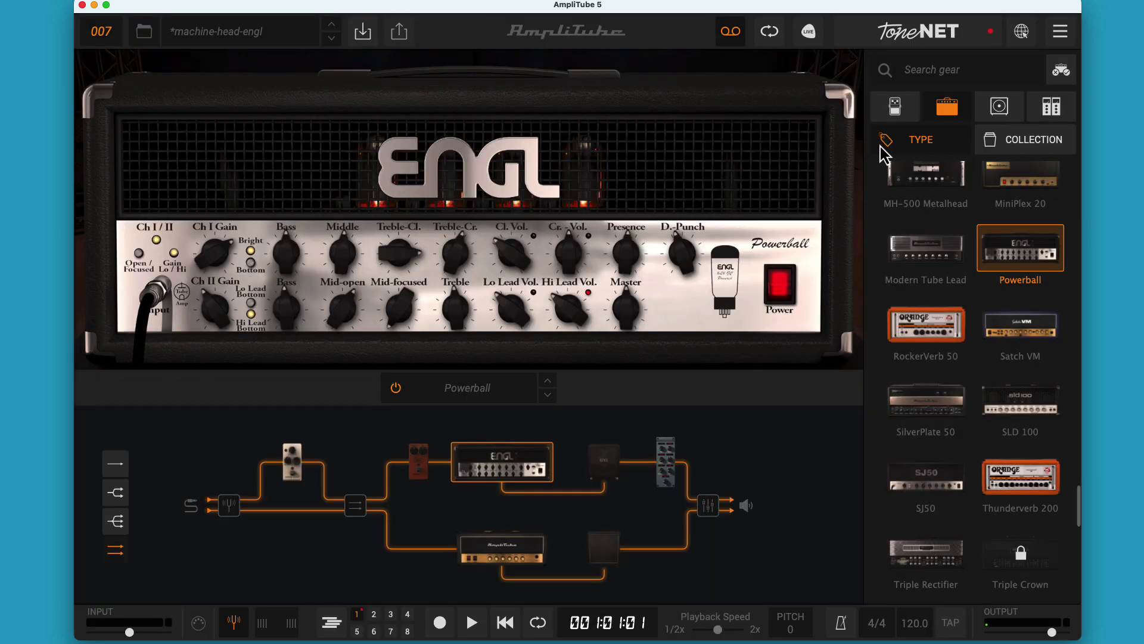
In the multitrack recorder, pan Track 1 fully right, then back to 14% right
left_click(332, 624)
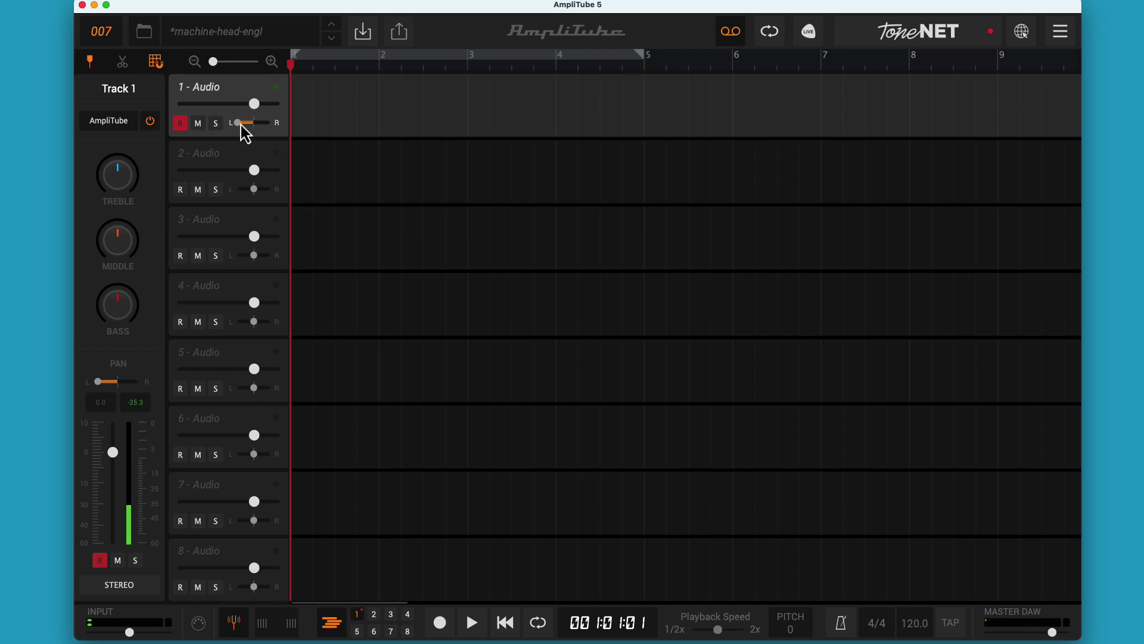
left_click_drag(240, 126, 292, 141)
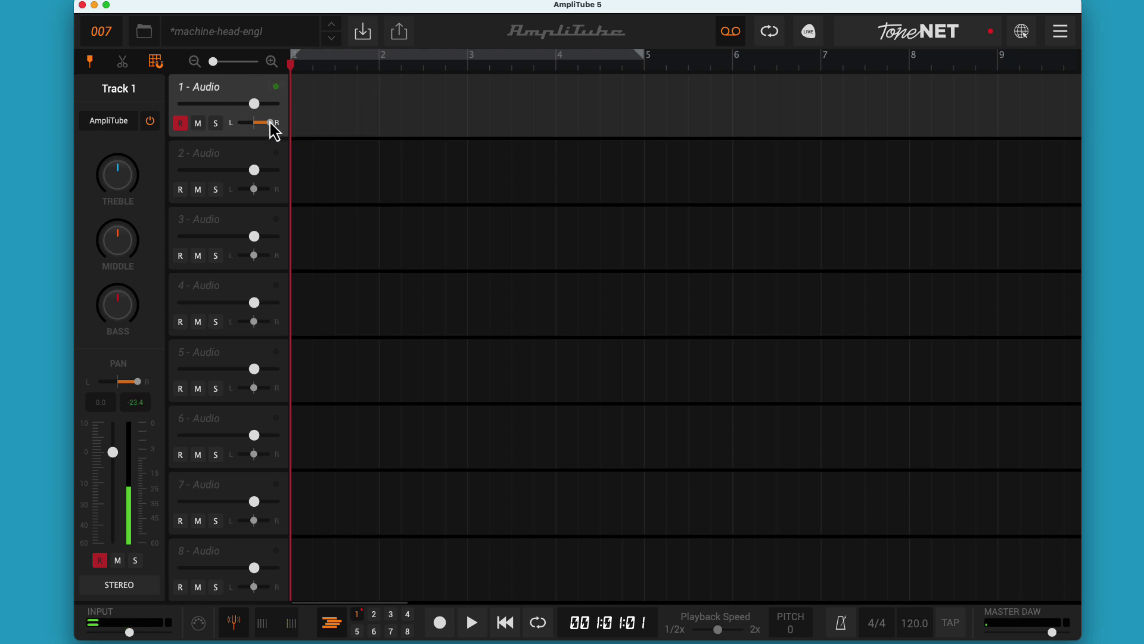
left_click_drag(269, 122, 253, 134)
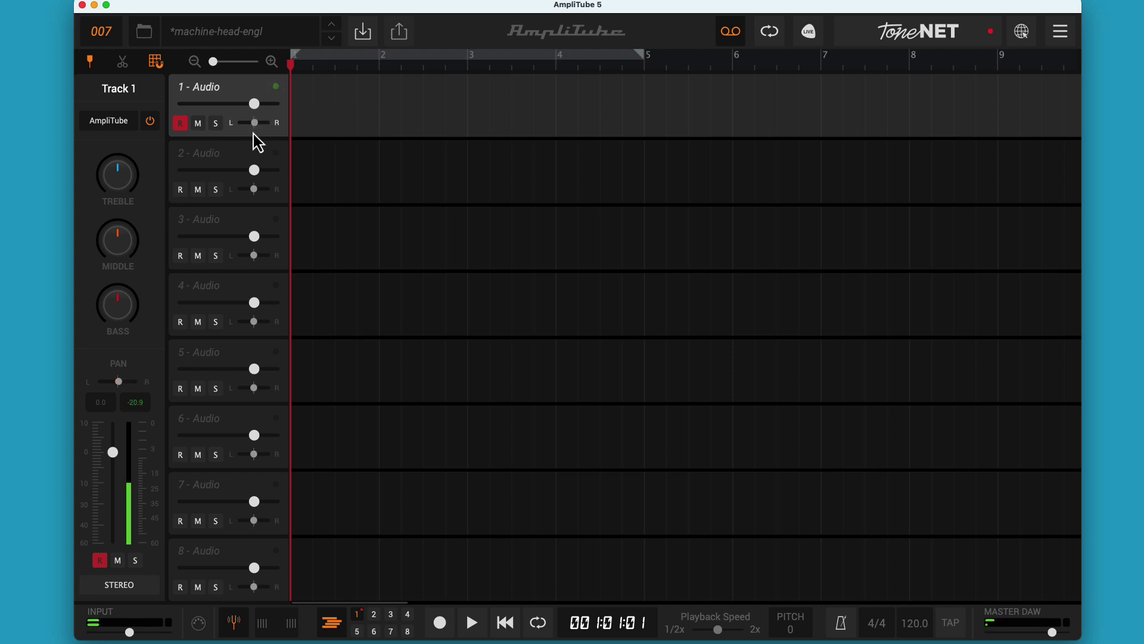
Switch from the rig view to LIVE mode and check the Audio/MIDI input settings
left_click(332, 622)
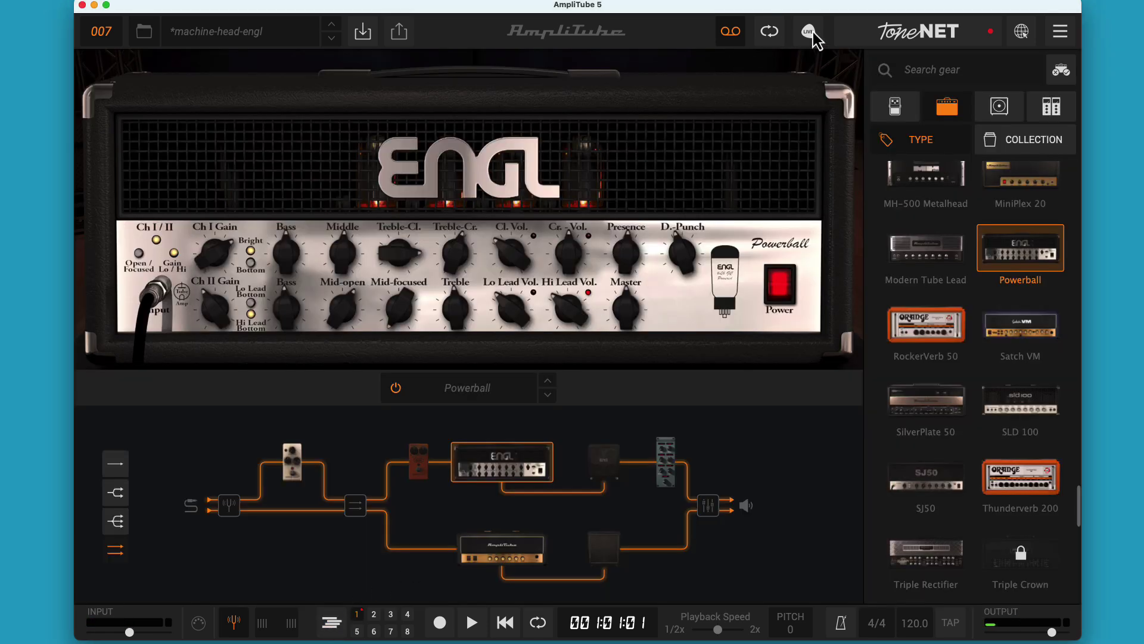
left_click(809, 33)
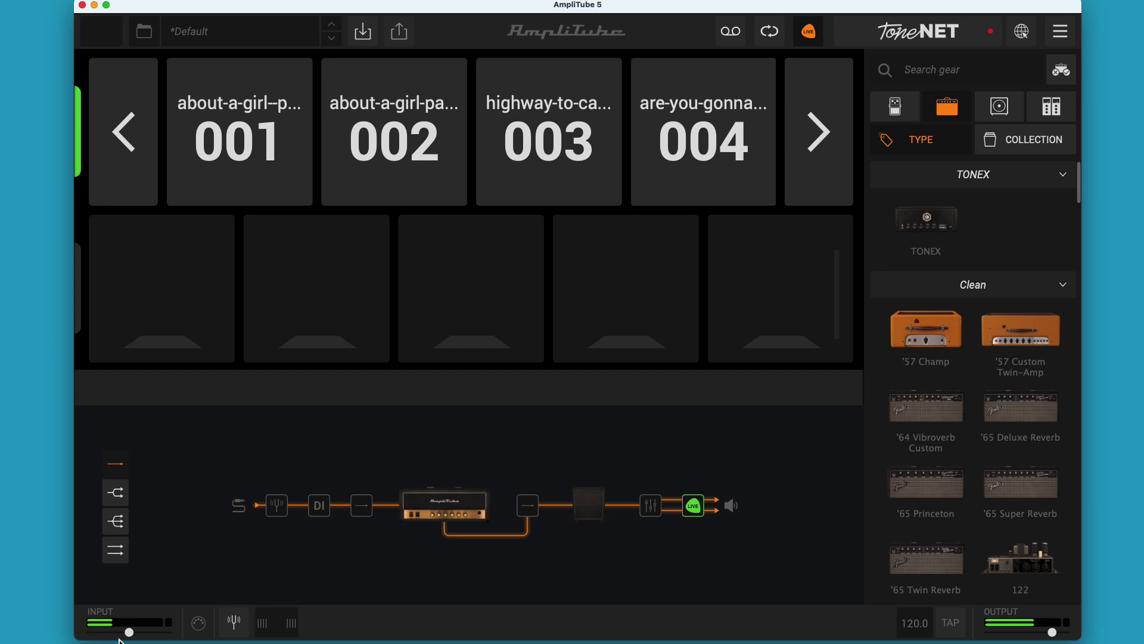
left_click(1059, 32)
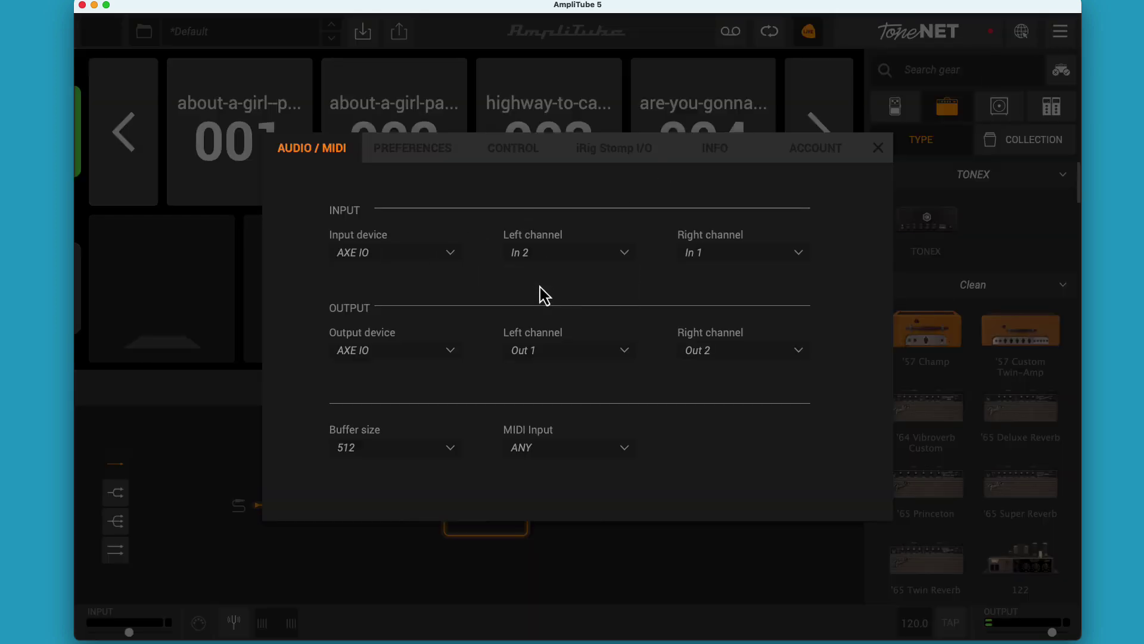
left_click(877, 149)
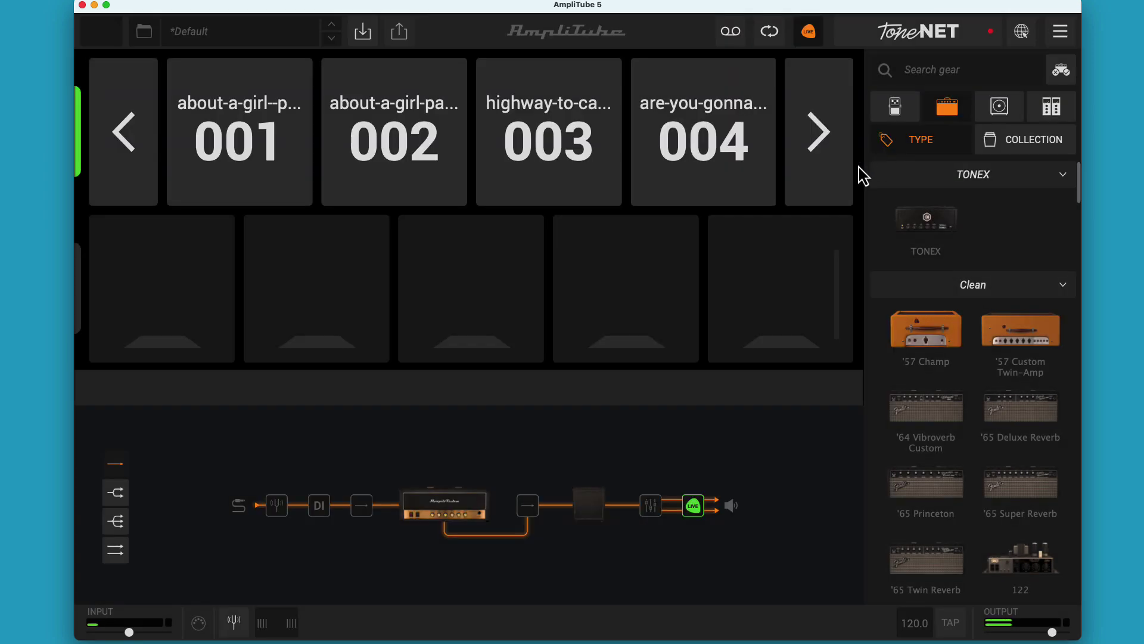